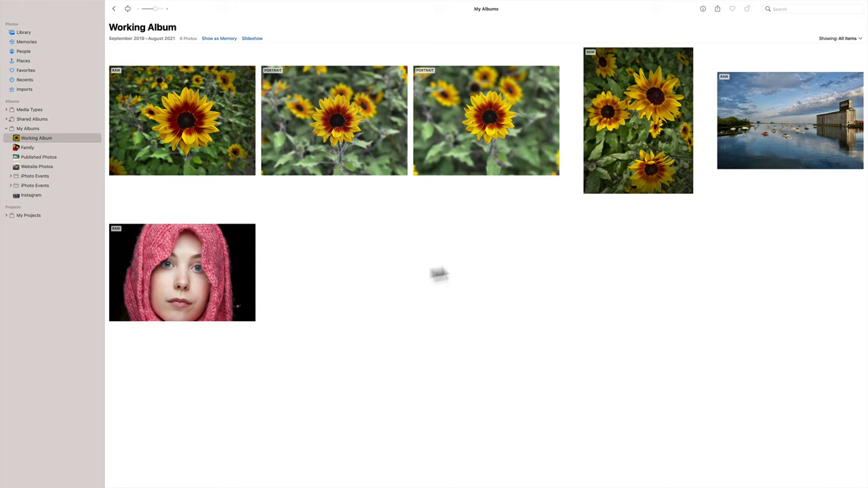
- Select the pink-hood RAW portrait and browse the Image menu's Edit With options
click(209, 277)
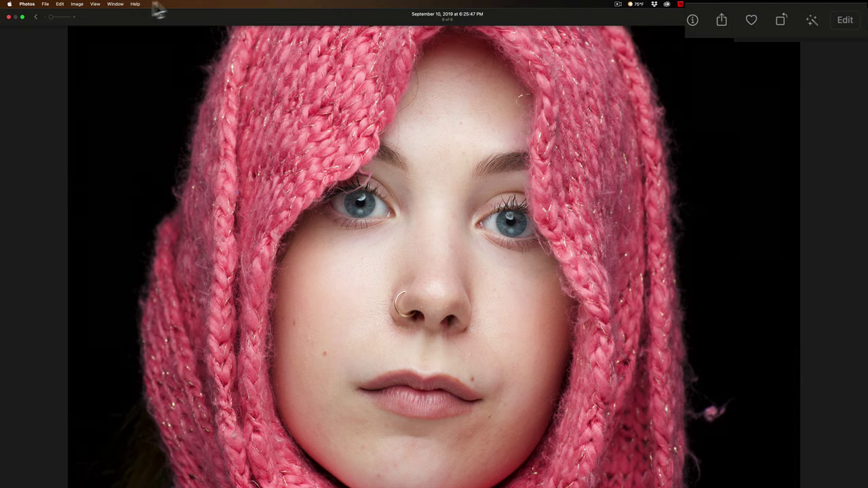
click(76, 4)
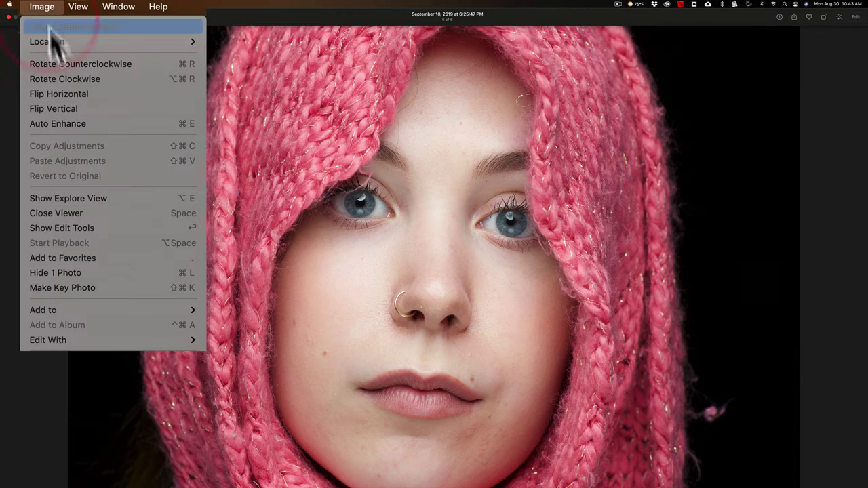
mouse_move(158, 340)
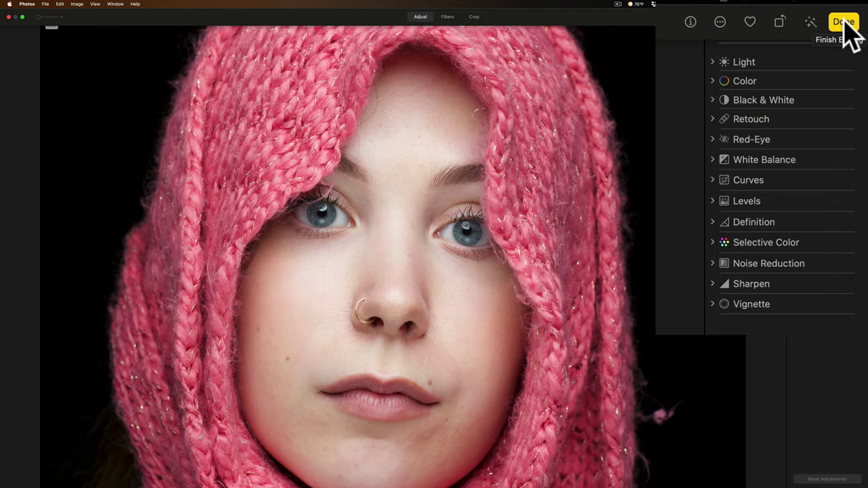
- Send the pink-hood portrait to the ON1 Portrait AI 2021 editing extension
click(720, 22)
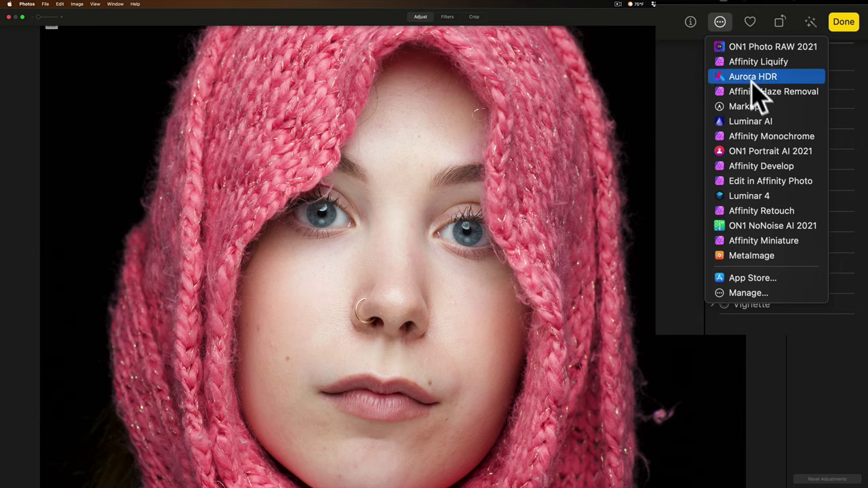
click(790, 150)
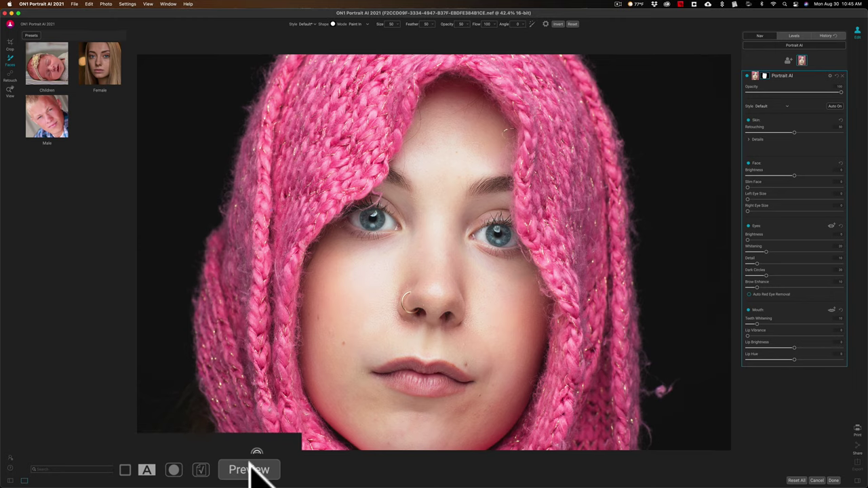
- Compare the auto-retouch with the original, then show the Skin Frequency Separation details
click(249, 470)
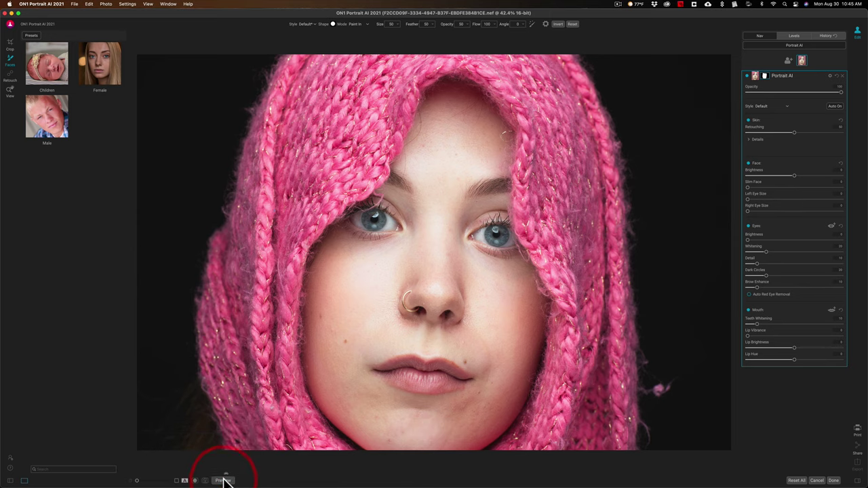
click(223, 479)
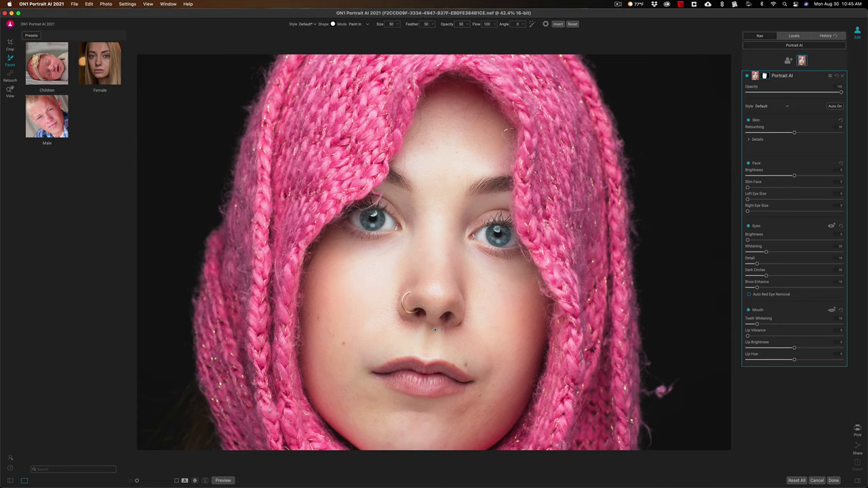
click(749, 139)
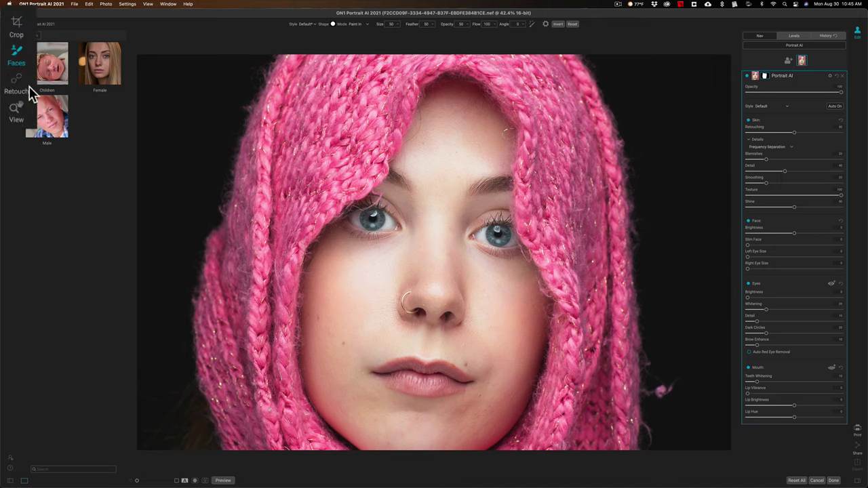
- Heal the blemishes beside the nose ring, on the nostril and on the left cheek
click(11, 81)
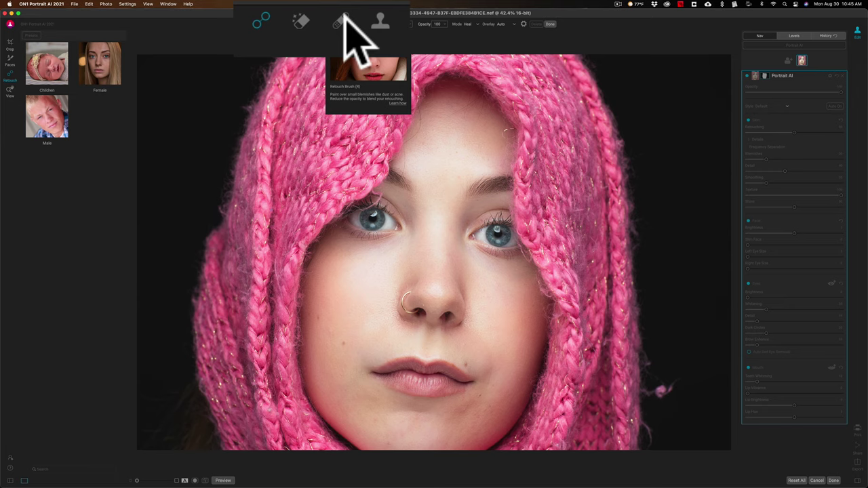
click(380, 23)
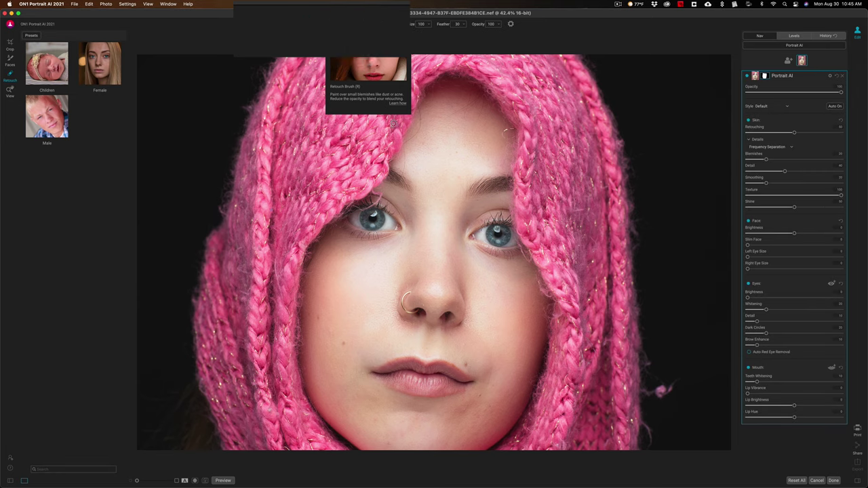
click(421, 305)
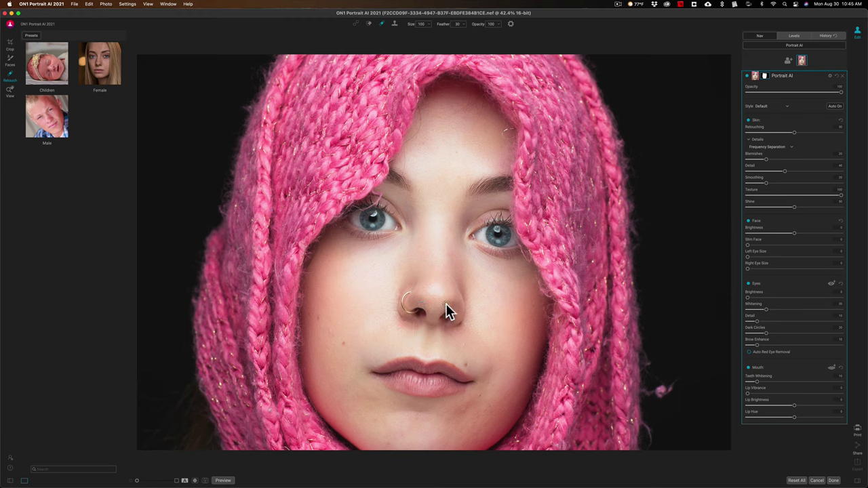
click(445, 304)
click(318, 319)
click(310, 318)
- Heal the two forehead blemishes and raise Face Brightness from 10 to 17
click(456, 151)
click(422, 143)
mouse_move(792, 234)
mouse_down()
mouse_move(800, 233)
mouse_move(779, 223)
mouse_up()
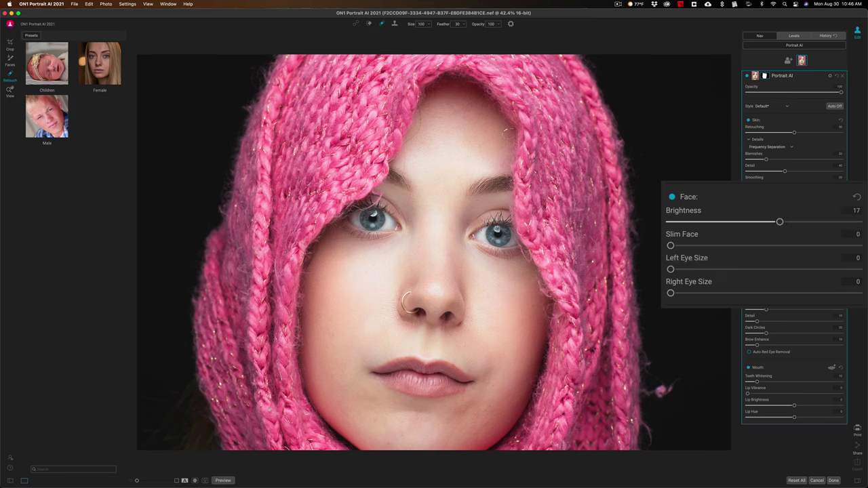
- Slim the face, enlarge the left eye and set iris detail to 44
click(9, 59)
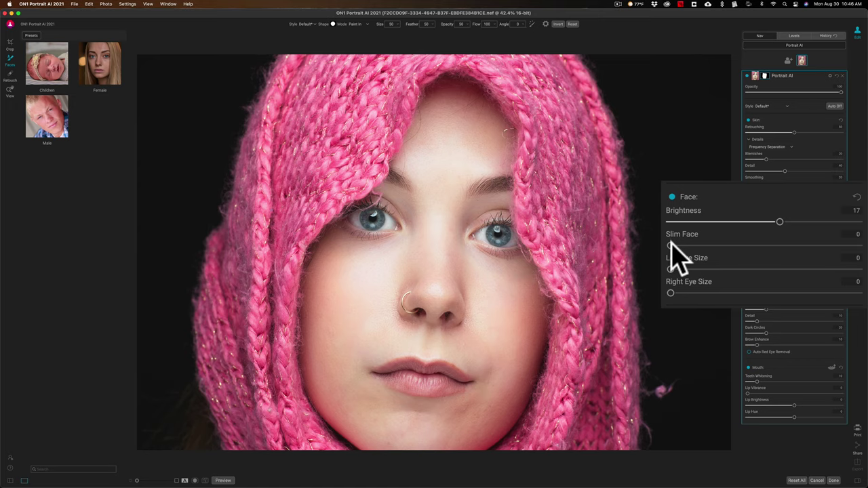
mouse_move(669, 246)
mouse_down()
mouse_move(737, 248)
mouse_move(670, 245)
mouse_up()
drag(673, 268, 747, 325)
click(747, 326)
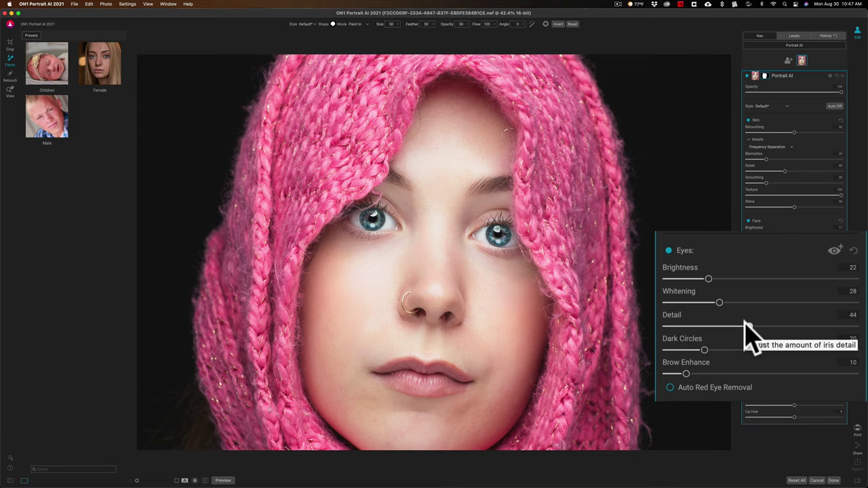
- Boost lip vibrance and compare the retouch against the unretouched original
click(800, 394)
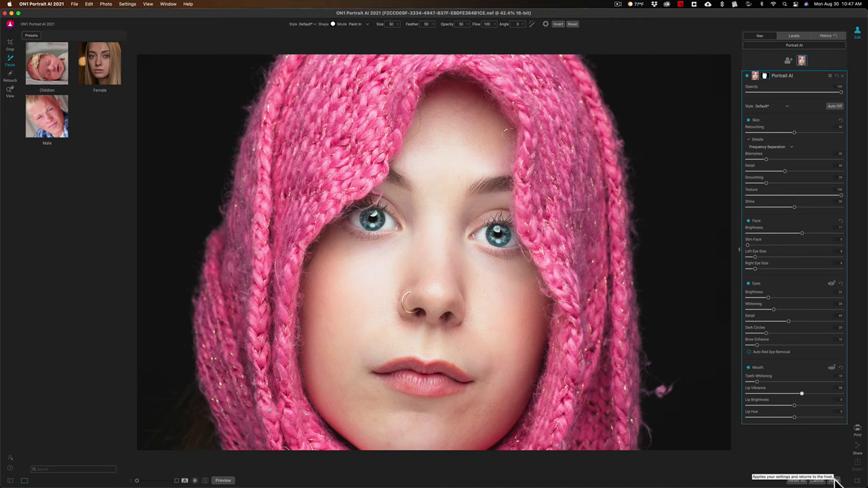
click(222, 480)
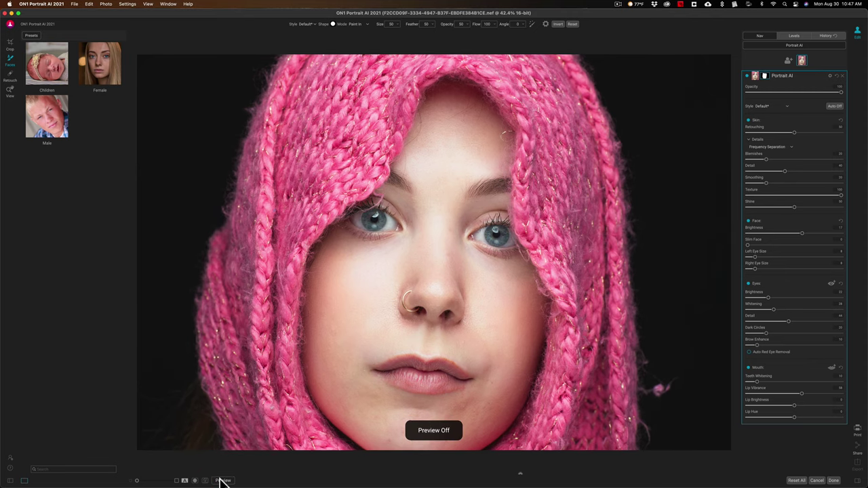
click(222, 480)
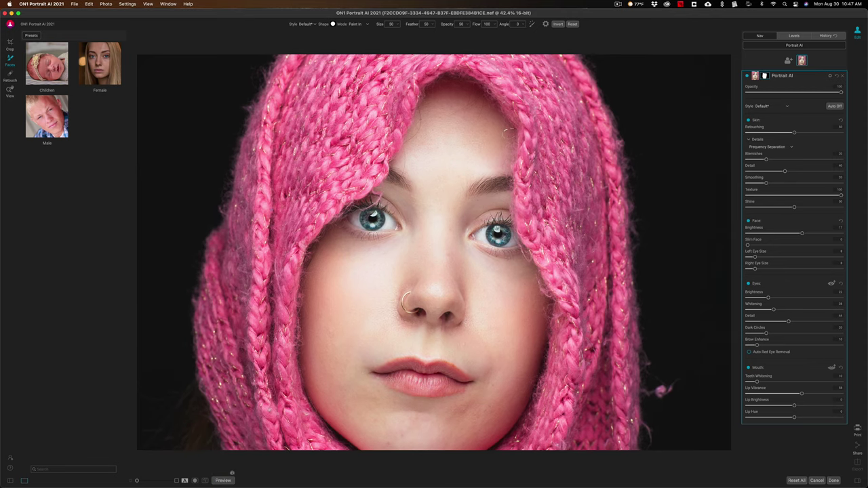
- Finish the ON1 Portrait AI retouch and save the changes into the Photos edit
click(834, 480)
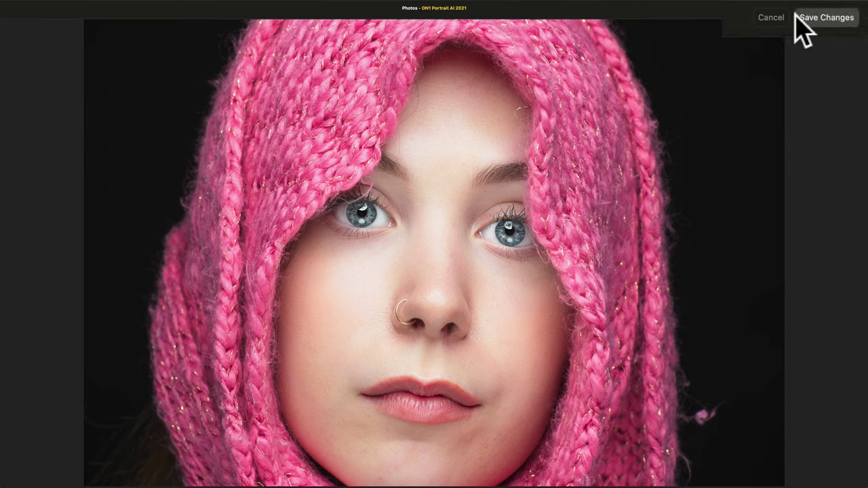
click(847, 9)
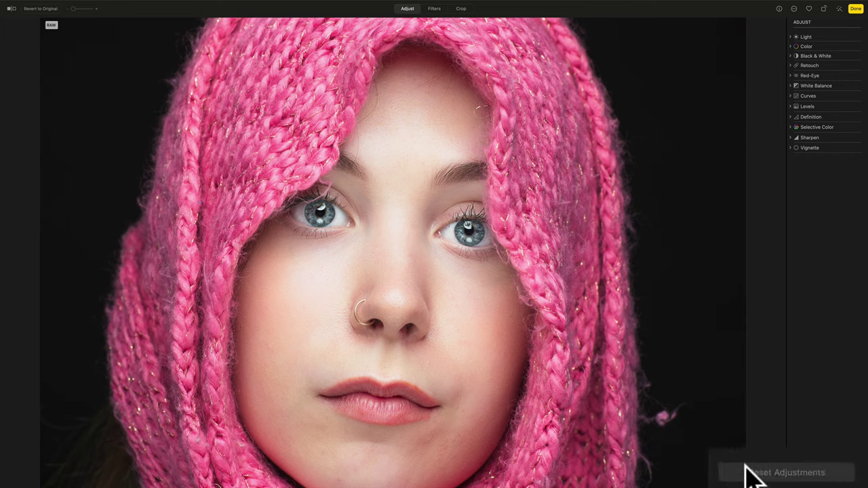
- Reset Photos' own adjustments, then flip repeatedly between the original and the ON1-retouched portrait
click(792, 474)
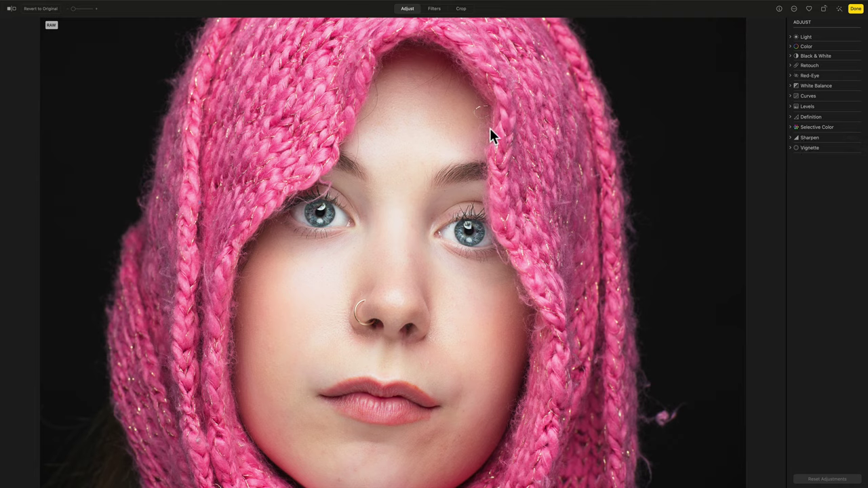
click(21, 18)
click(20, 18)
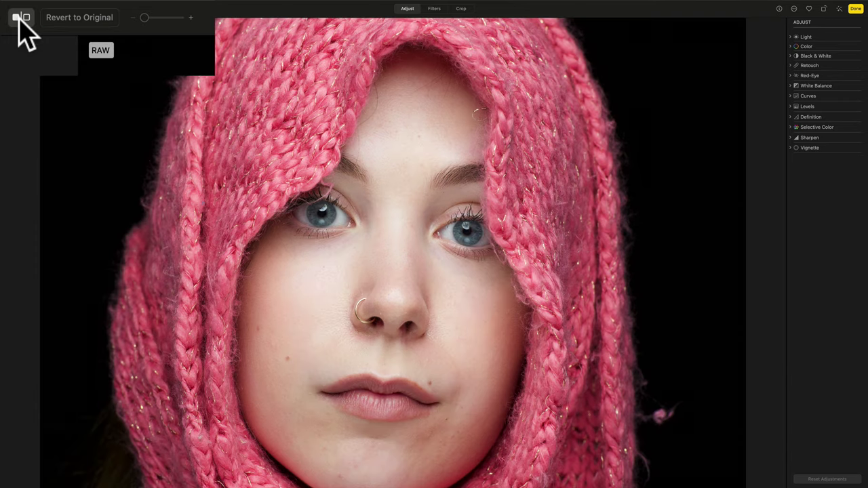
click(21, 17)
click(21, 18)
click(20, 17)
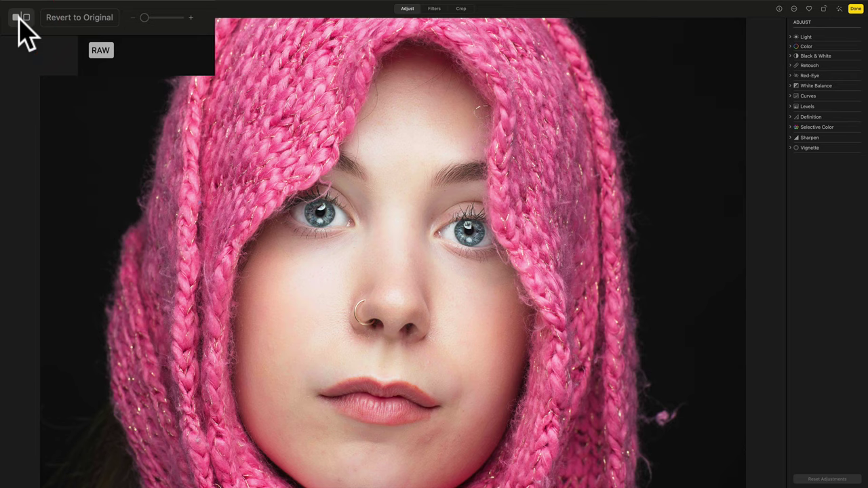
click(21, 17)
click(20, 18)
click(20, 18)
click(20, 18)
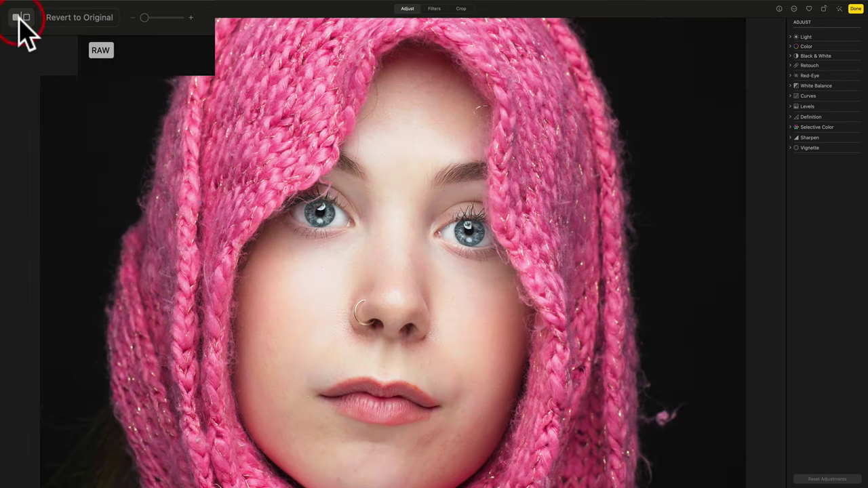
click(78, 16)
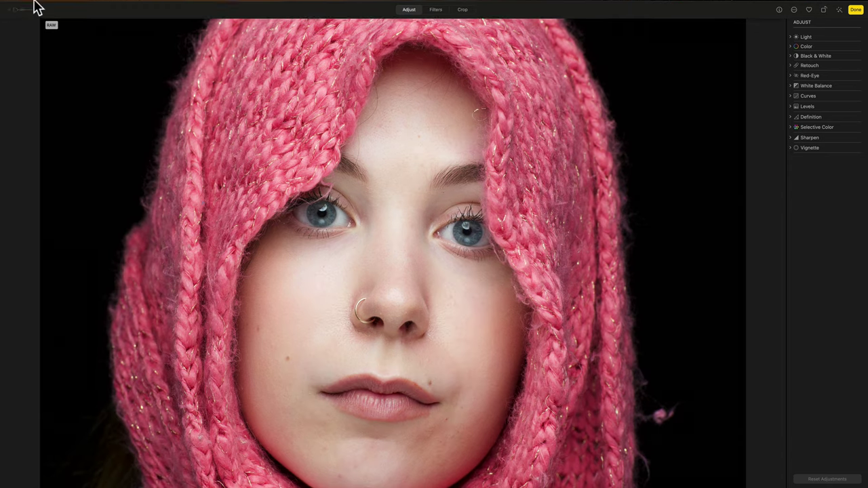
click(59, 5)
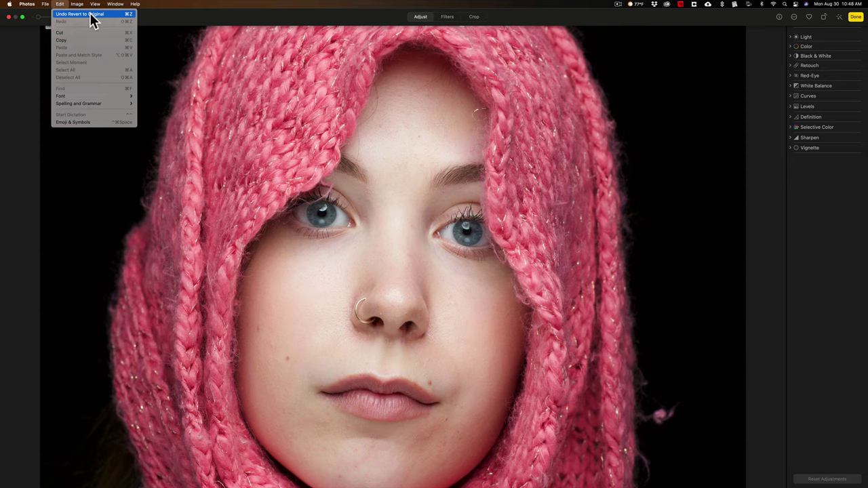
click(91, 14)
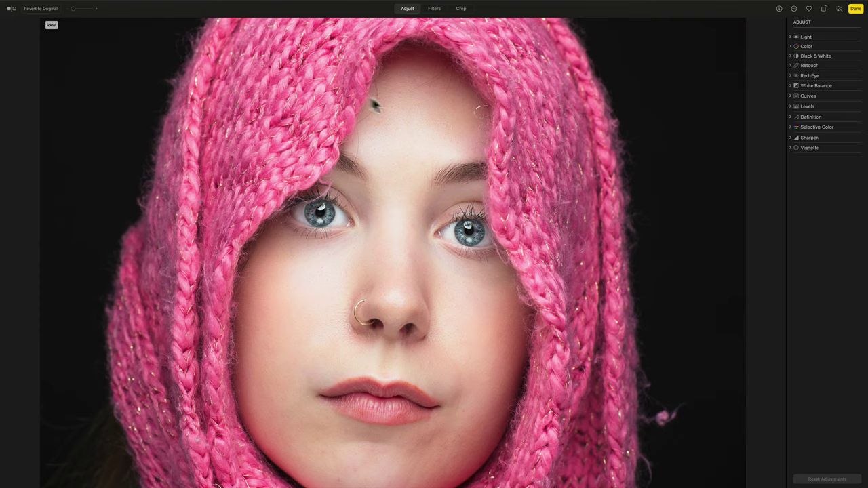
- View the retouched pink-hood portrait in the Working Album, then return to the album grid
mouse_move(810, 99)
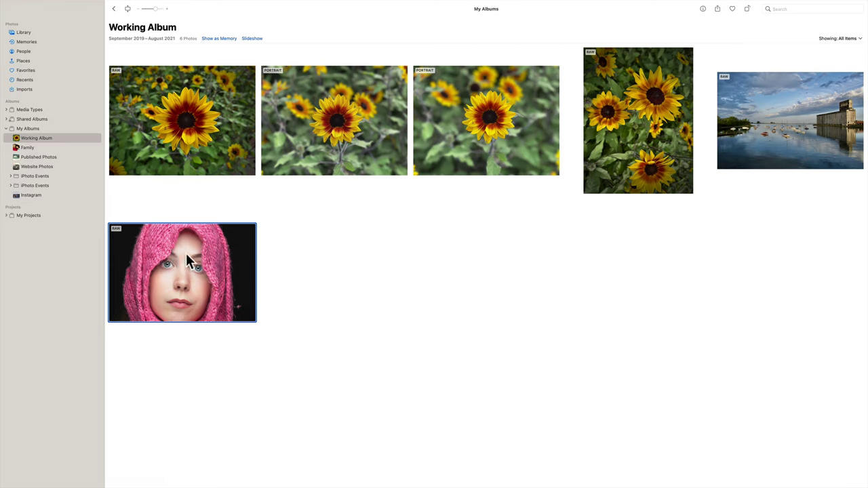
click(186, 253)
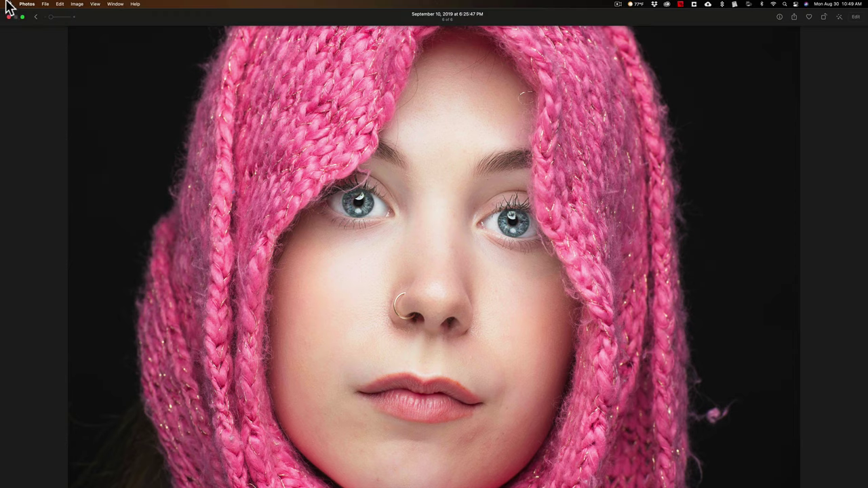
click(34, 16)
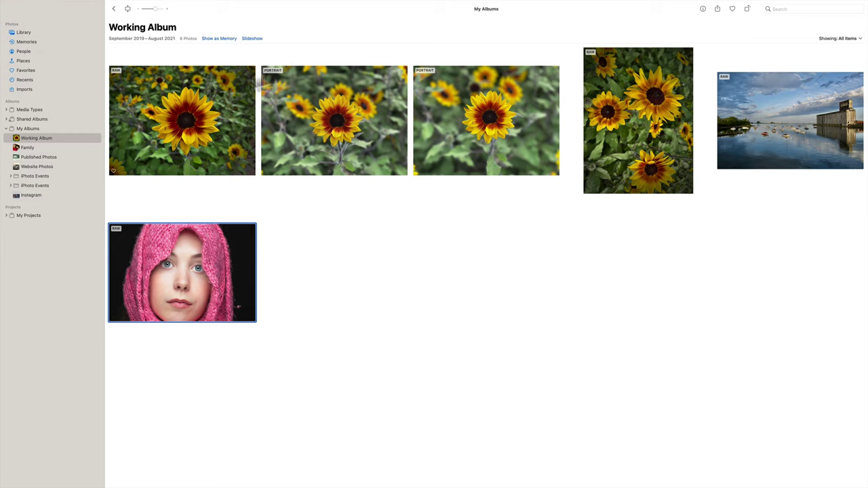
click(77, 4)
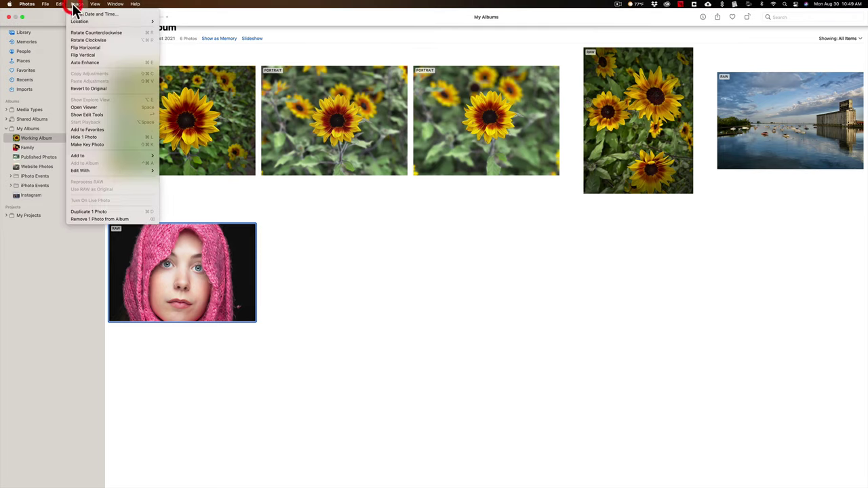
mouse_move(119, 169)
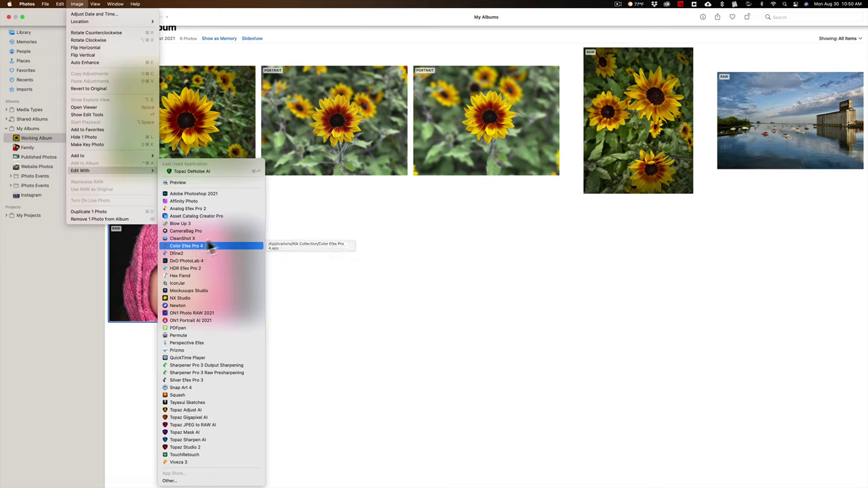
click(306, 214)
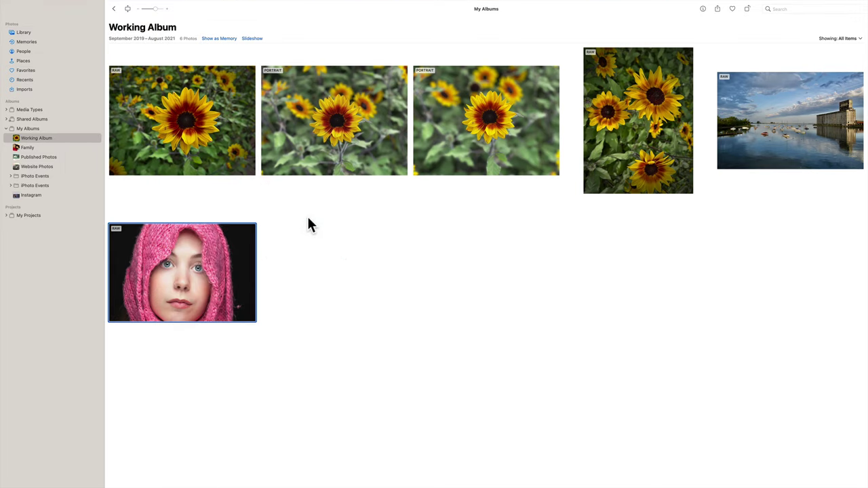